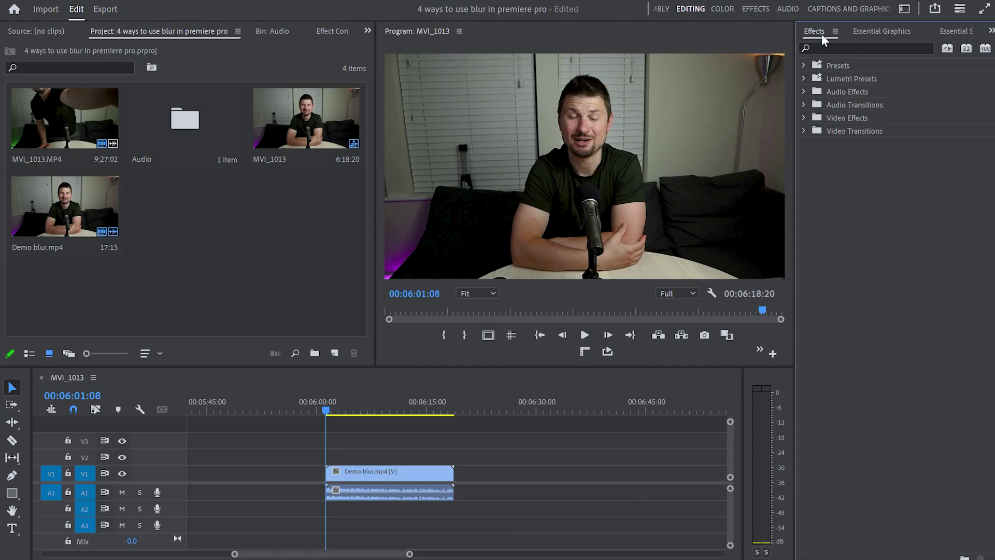
# Find Gaussian Blur with a 'gaus' search, drop it on Demo blur.mp4, and show its Effect Controls
pyautogui.click(839, 45)
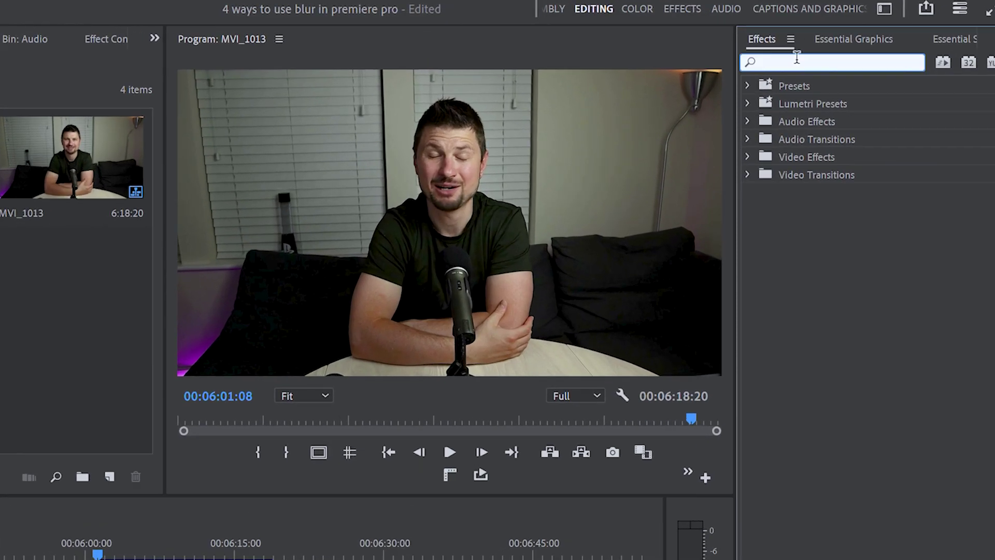
pyautogui.write('gaus')
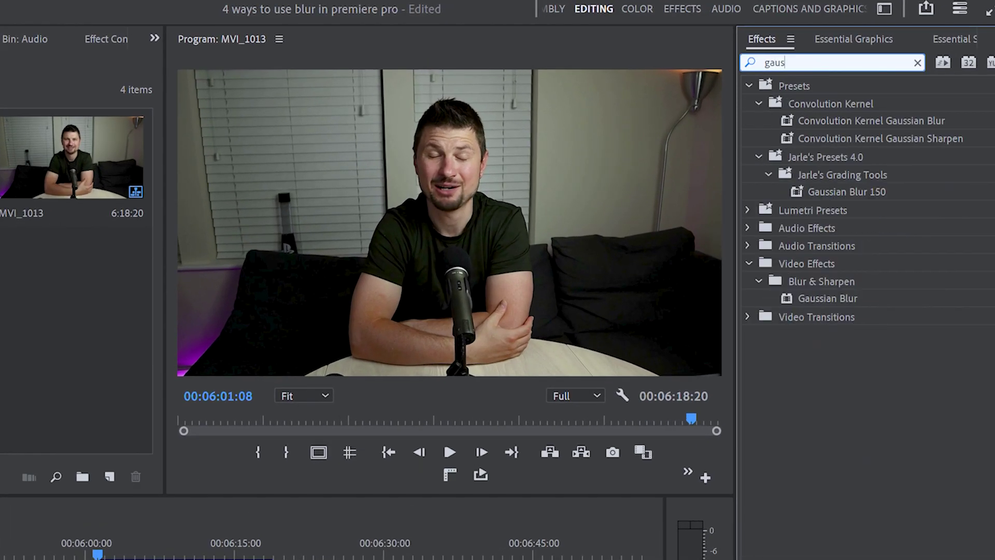
pyautogui.click(829, 299)
pyautogui.moveTo(829, 299); pyautogui.dragTo(414, 476)
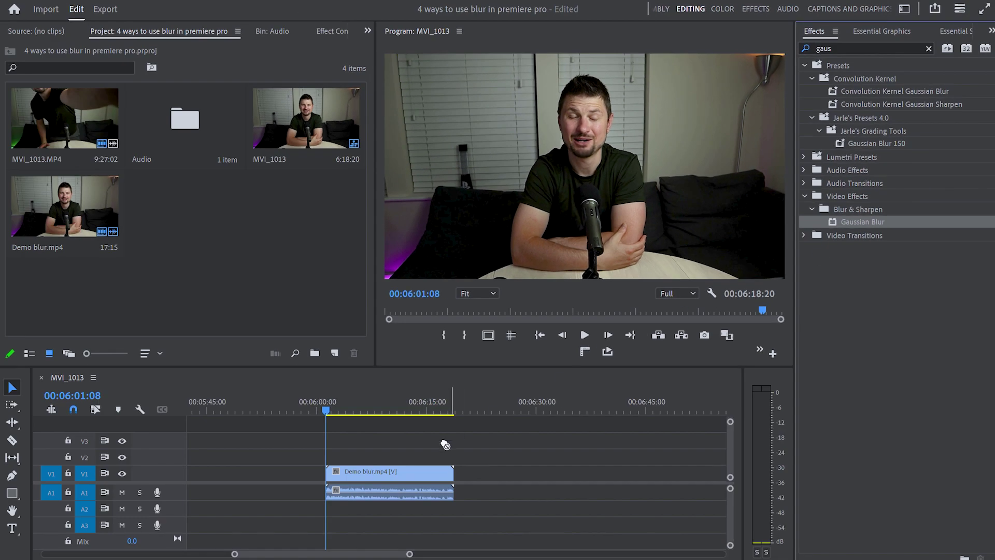
pyautogui.click(367, 31)
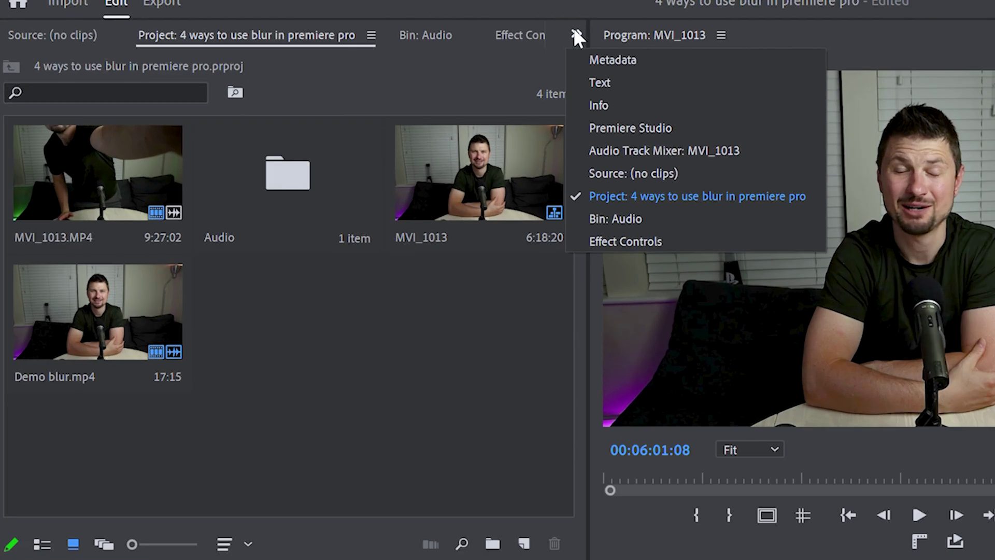
pyautogui.click(403, 160)
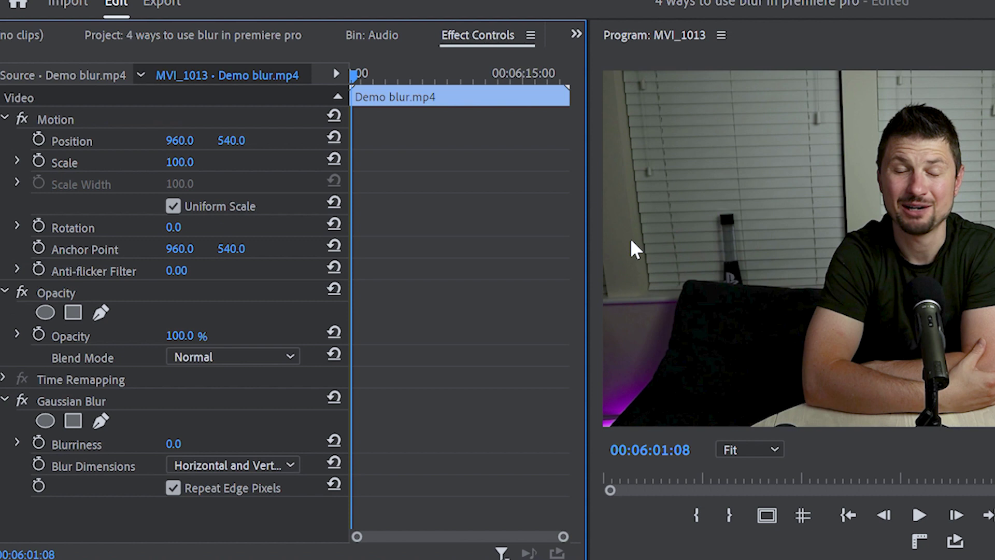
# At 400% Program zoom, draw a freehand Gaussian Blur pen mask around the presenter's outline
pyautogui.click(100, 421)
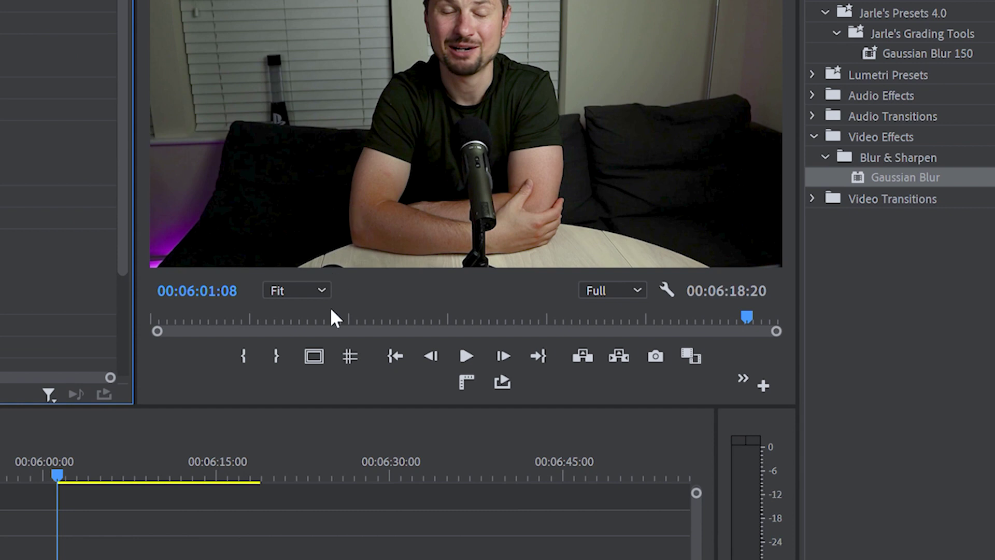
pyautogui.click(324, 289)
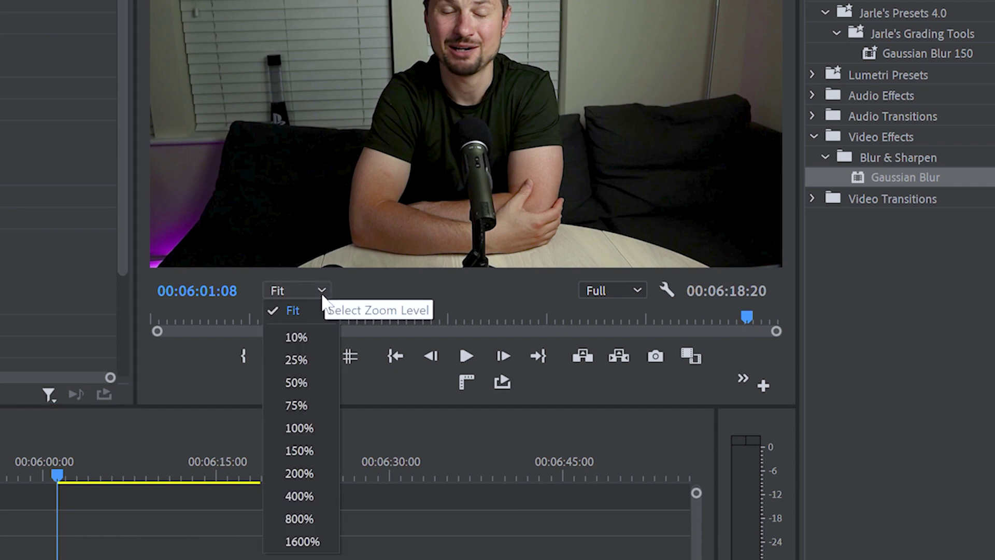
pyautogui.click(313, 495)
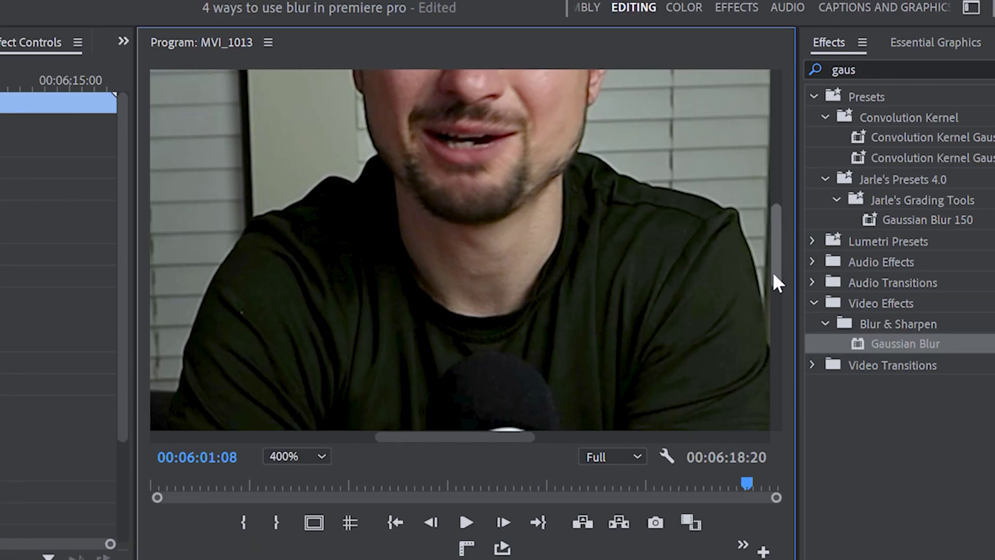
pyautogui.moveTo(776, 283); pyautogui.dragTo(788, 209)
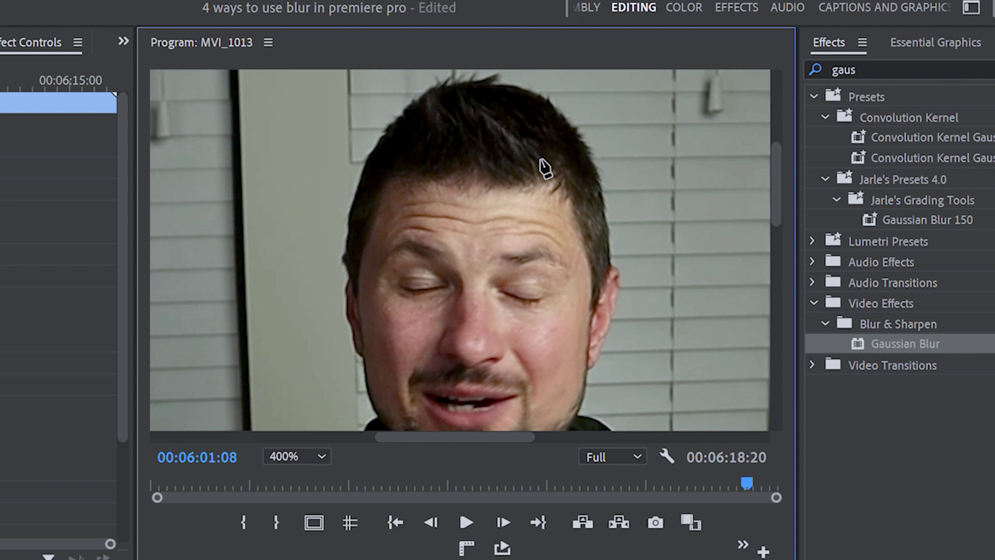
pyautogui.click(418, 95)
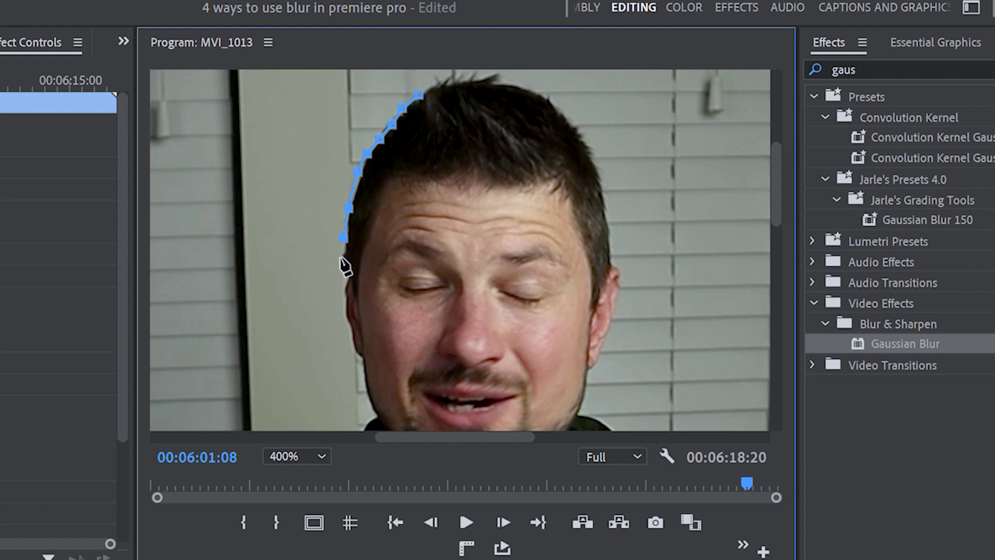
pyautogui.click(351, 343)
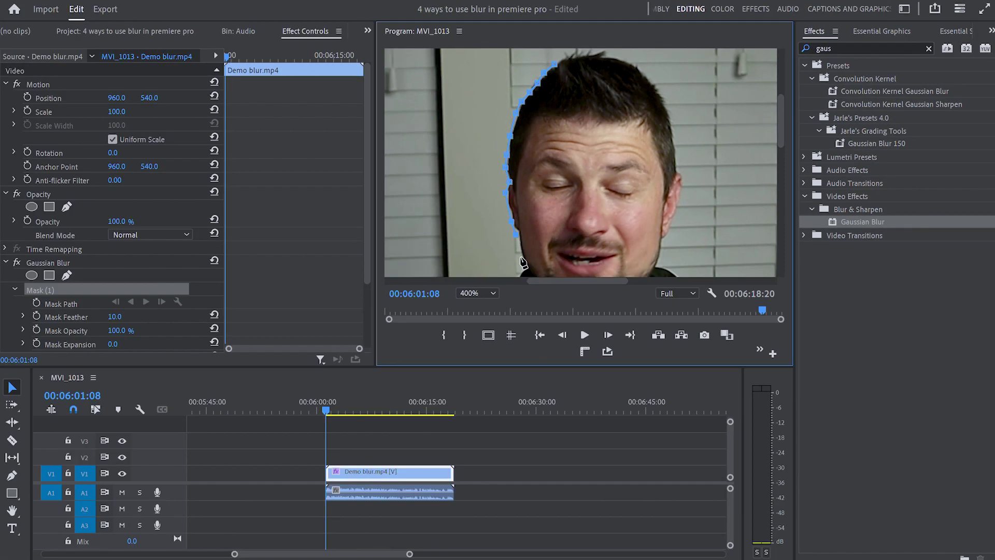
pyautogui.scroll(-10, 522, 262)
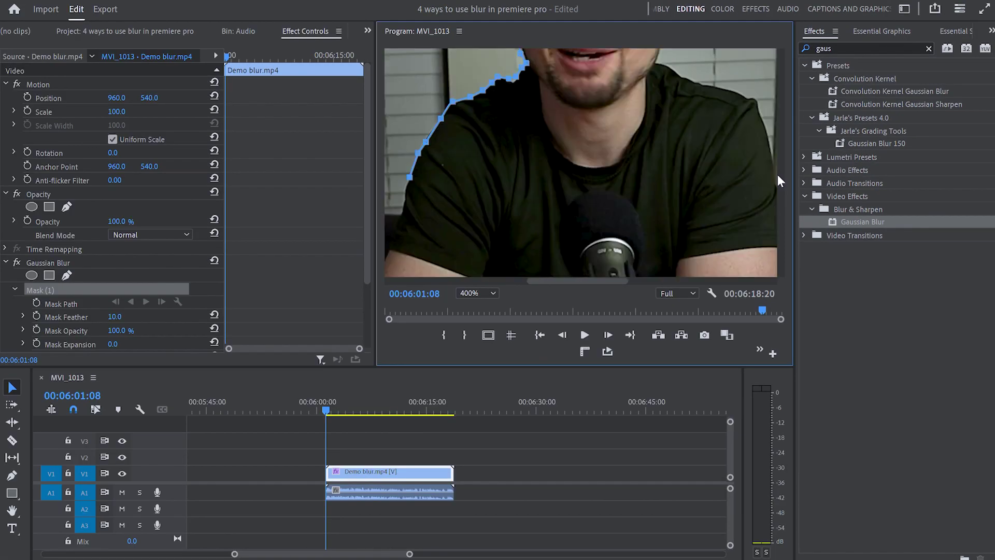
pyautogui.scroll(10, 510, 217)
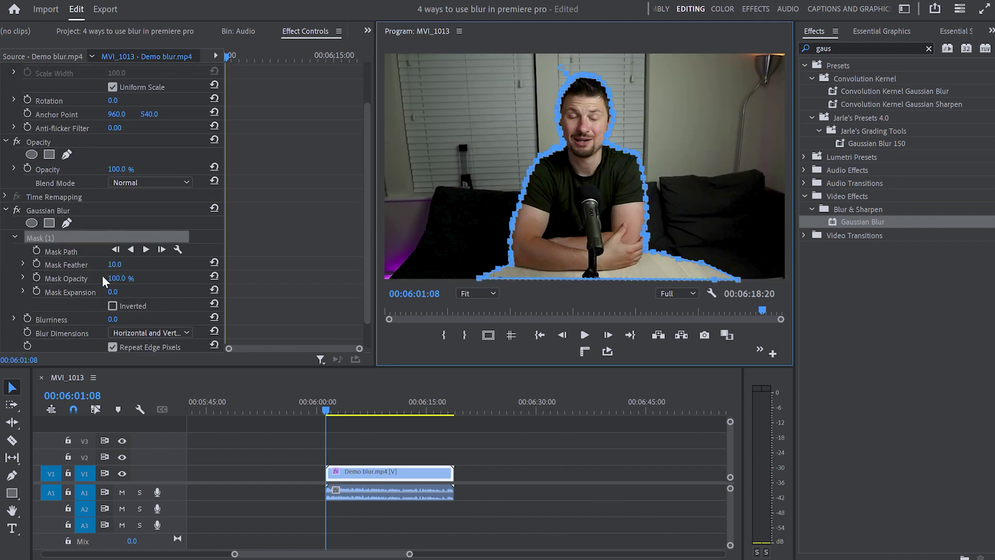
# Set Blurriness to 18 and invert the mask so only the background blurs
pyautogui.scroll(-1, 91, 305)
pyautogui.moveTo(108, 295); pyautogui.dragTo(136, 295)
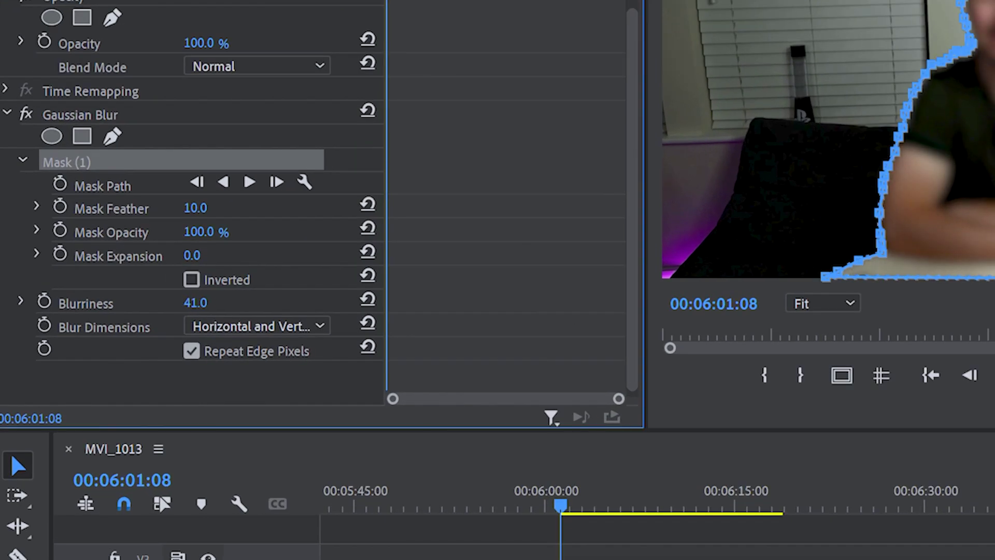
pyautogui.moveTo(195, 302); pyautogui.dragTo(189, 303)
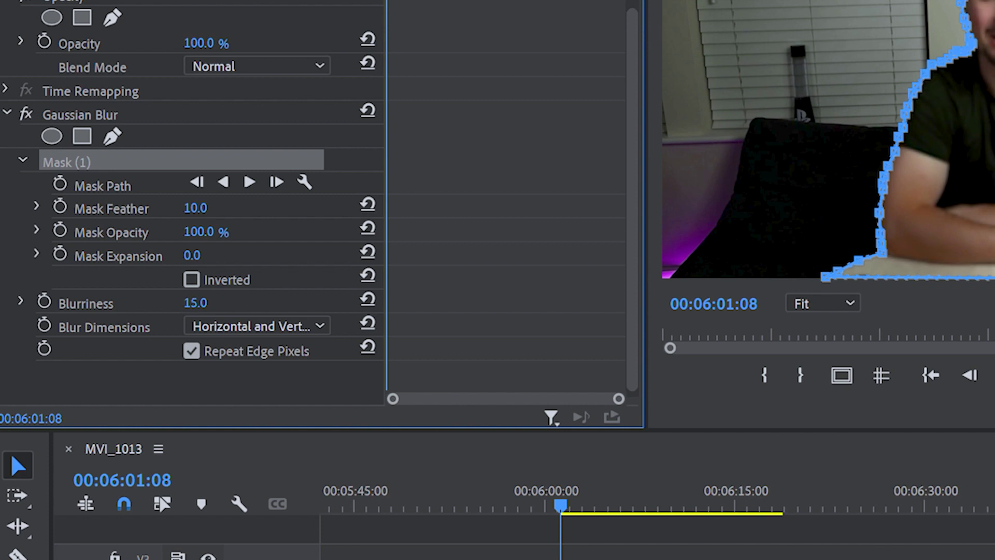
pyautogui.click(191, 280)
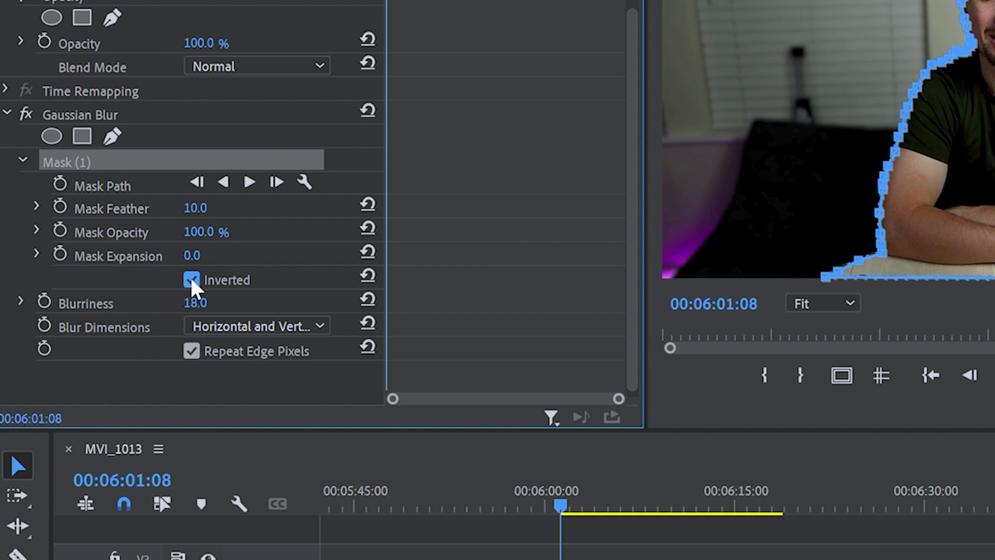
# Track the person mask forward, then set Mask Feather 12 and Mask Expansion -4
pyautogui.click(250, 182)
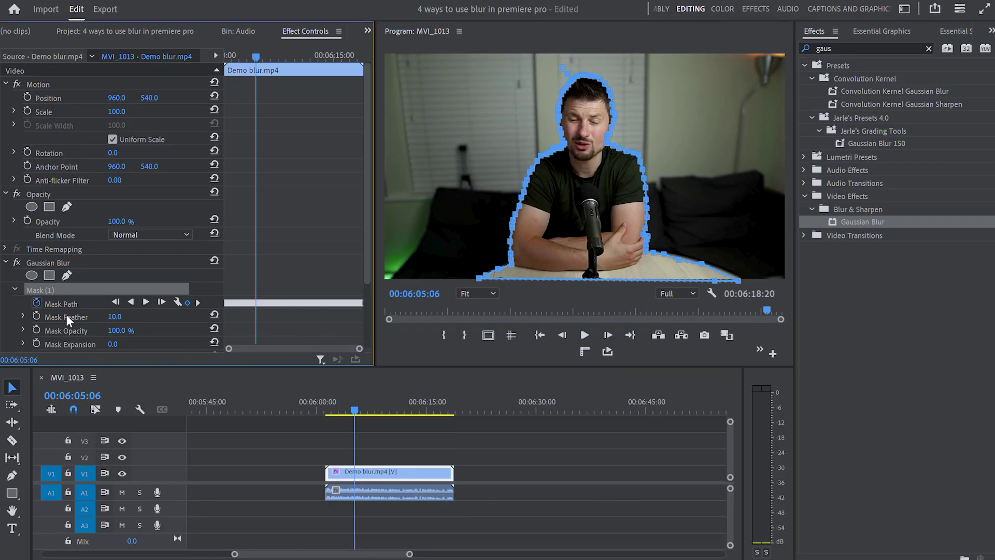
pyautogui.click(67, 315)
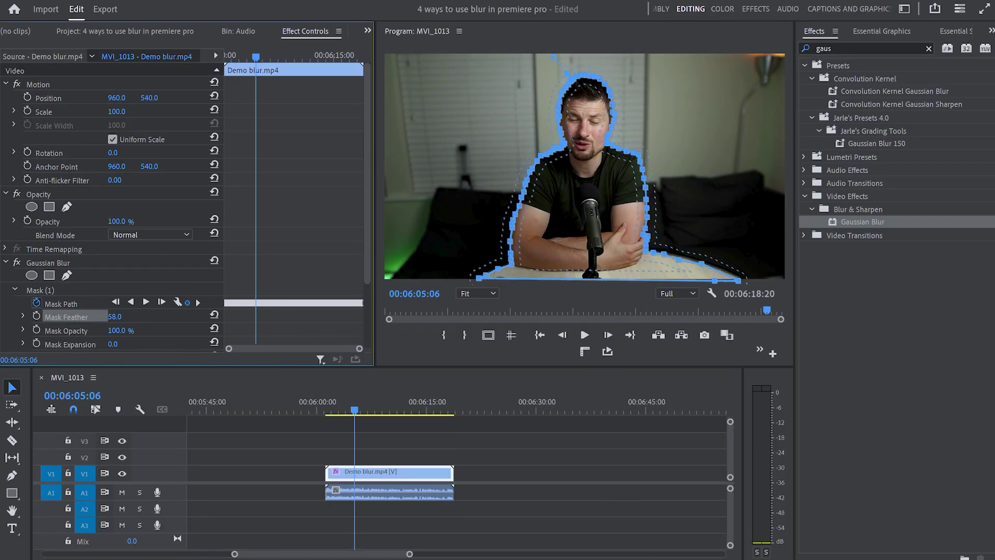
pyautogui.moveTo(115, 344)
pyautogui.mouseDown()
pyautogui.moveTo(150, 343)
pyautogui.moveTo(107, 343)
pyautogui.mouseUp()
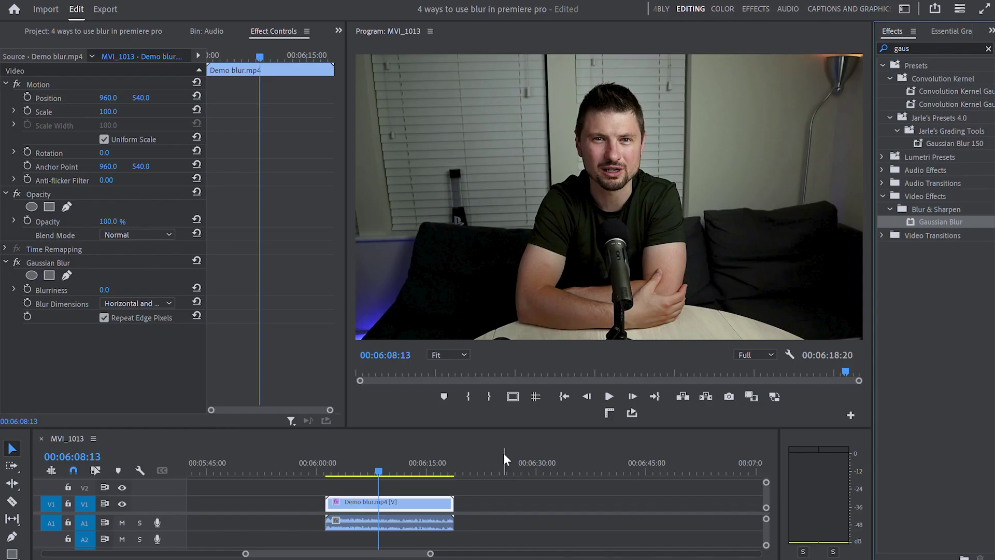
# At 400% zoom, fit an ellipse mask over the presenter's face and set Blurriness to 54
pyautogui.click(456, 356)
pyautogui.click(459, 467)
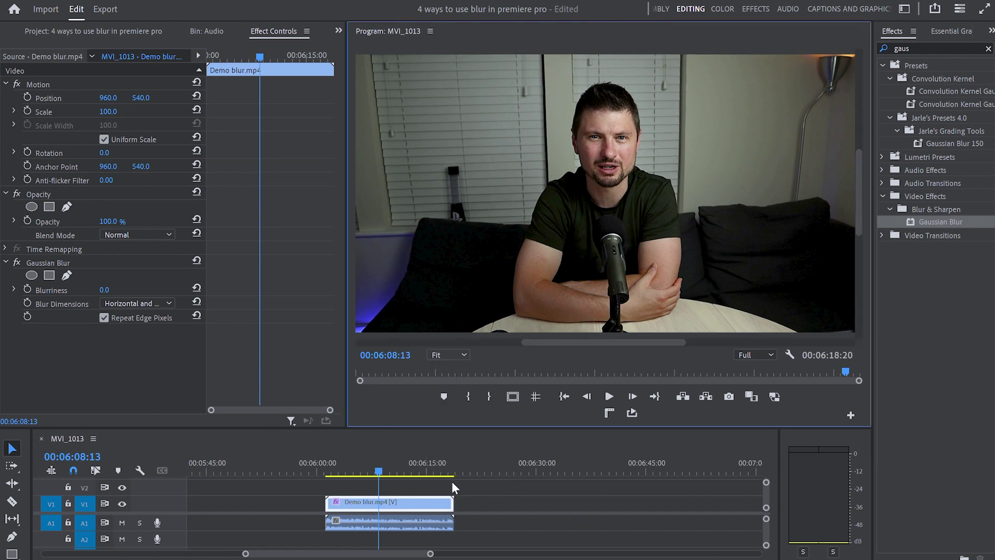
pyautogui.moveTo(858, 214); pyautogui.dragTo(861, 158)
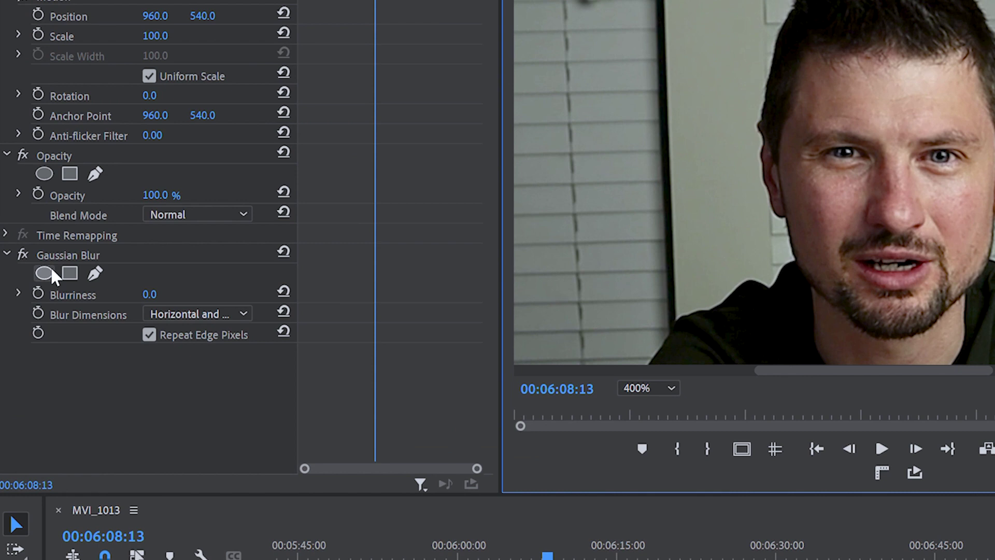
pyautogui.click(50, 270)
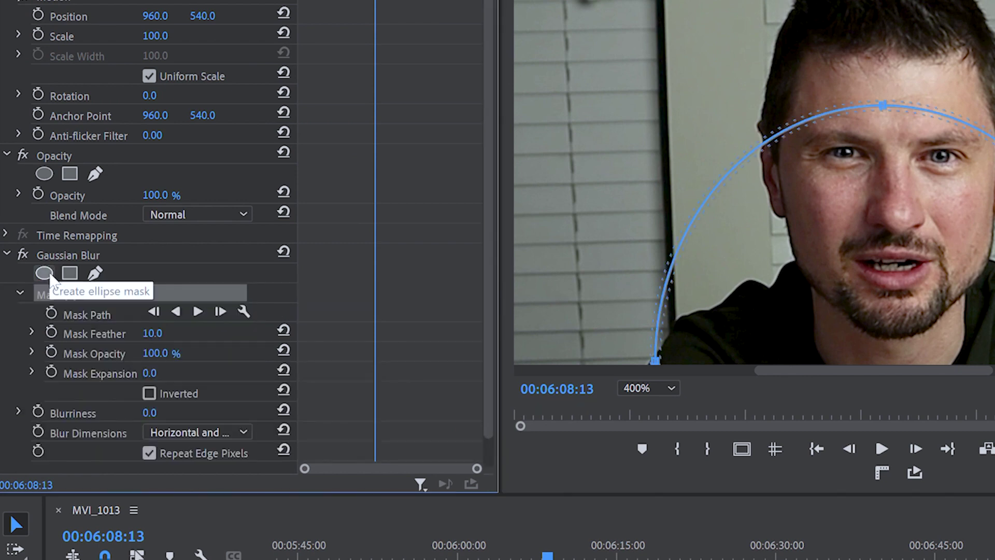
pyautogui.moveTo(933, 269); pyautogui.dragTo(956, 21)
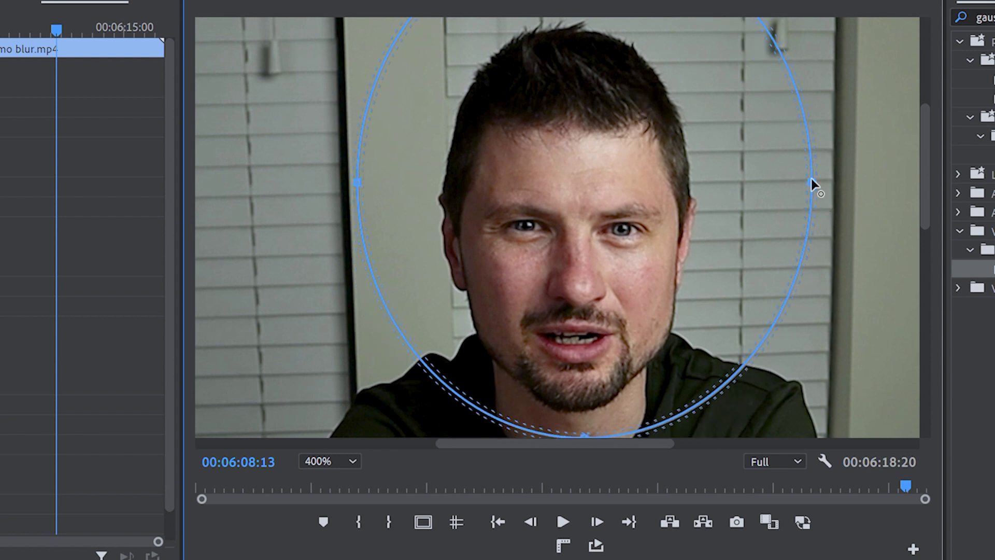
pyautogui.moveTo(811, 184); pyautogui.dragTo(595, 244)
pyautogui.moveTo(755, 217); pyautogui.dragTo(726, 228)
pyautogui.moveTo(460, 228); pyautogui.dragTo(442, 236)
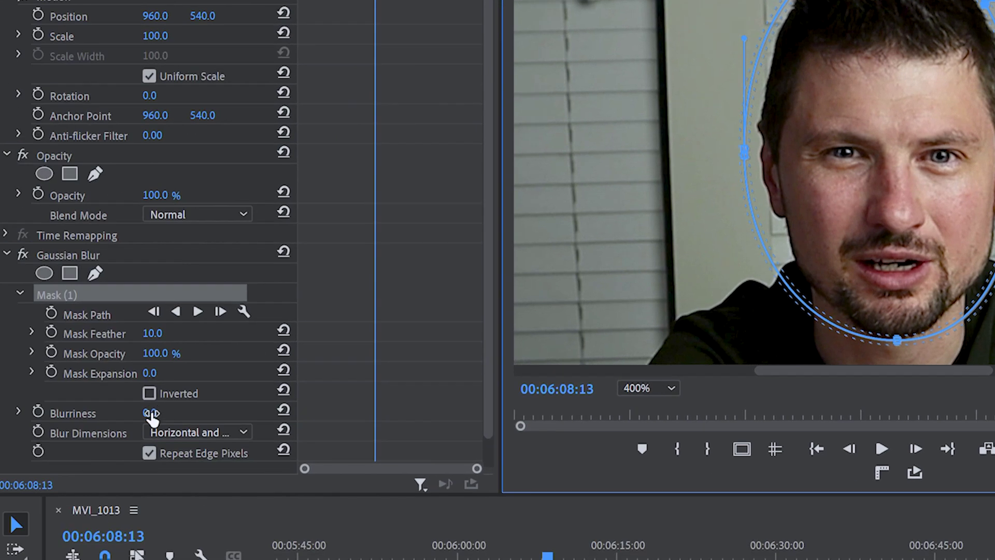
pyautogui.moveTo(151, 415); pyautogui.dragTo(172, 415)
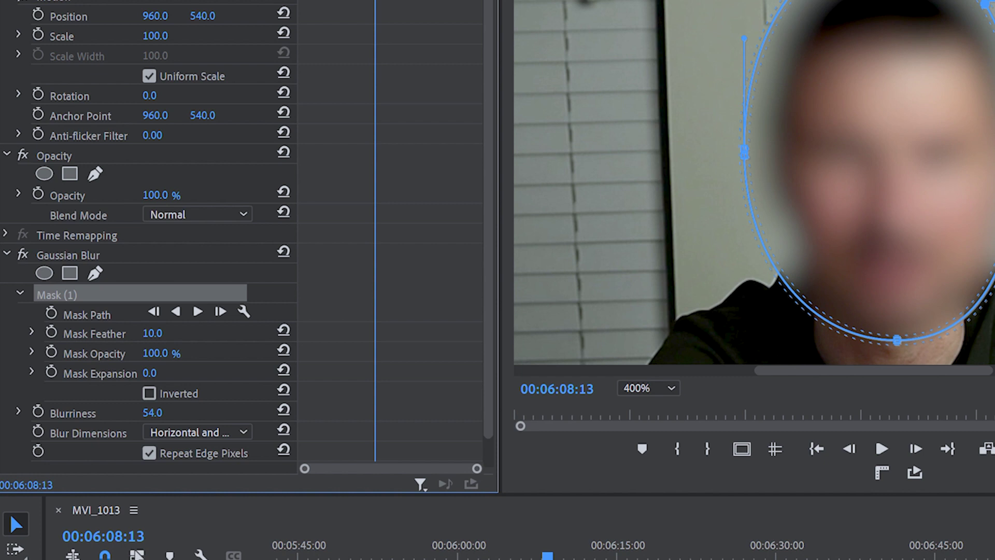
# Track the face mask forward, stop it at 00:06:10:07, and set Mask Feather to 4
pyautogui.click(199, 312)
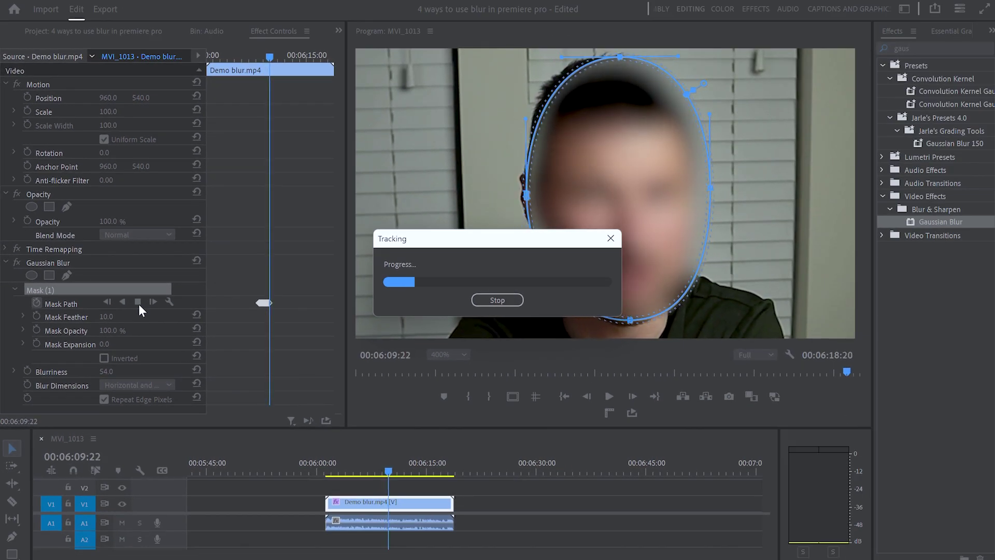
pyautogui.click(511, 303)
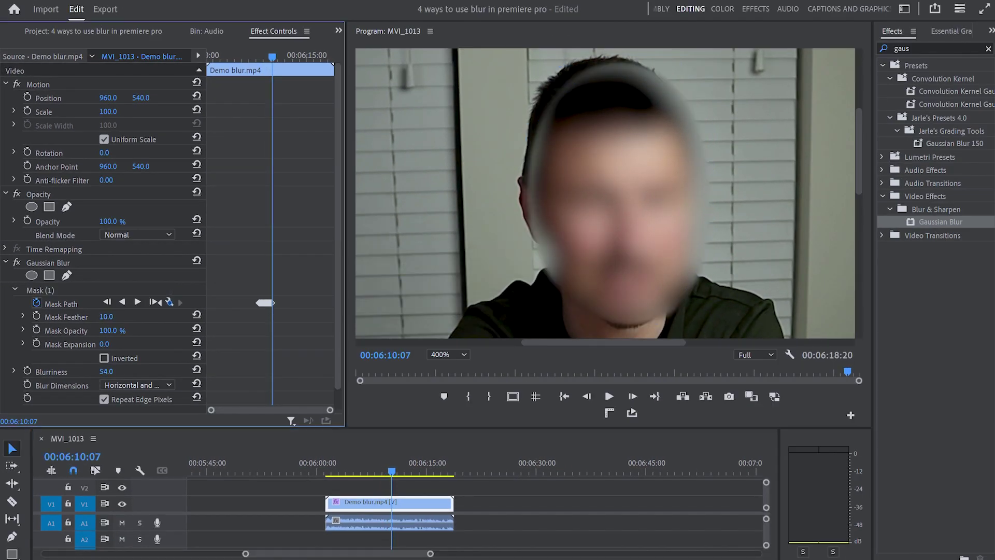
pyautogui.moveTo(104, 316)
pyautogui.mouseDown()
pyautogui.moveTo(119, 316)
pyautogui.moveTo(104, 316)
pyautogui.mouseUp()
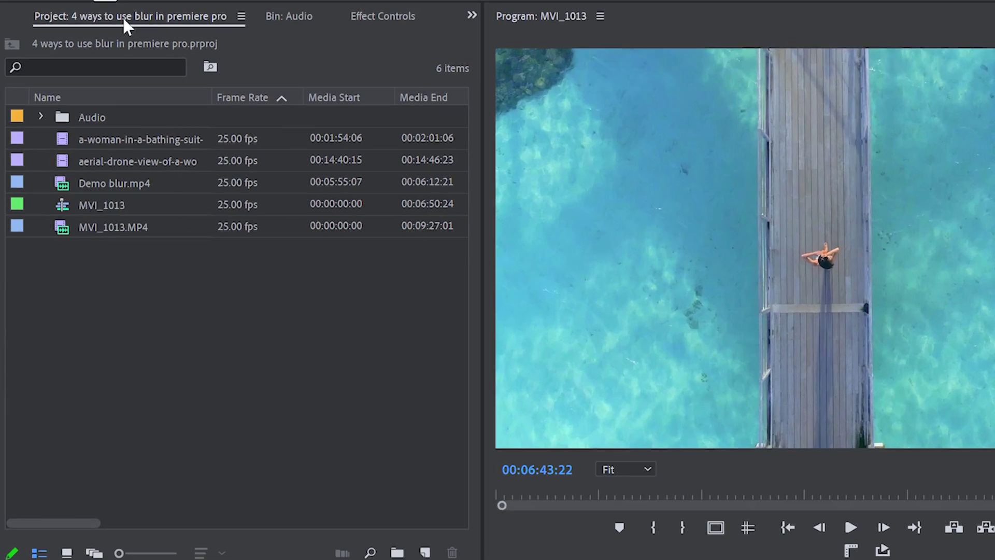
# Create a new 1920×1080 Adjustment Layer in the Project bin
pyautogui.rightClick(71, 270)
pyautogui.moveTo(177, 328)
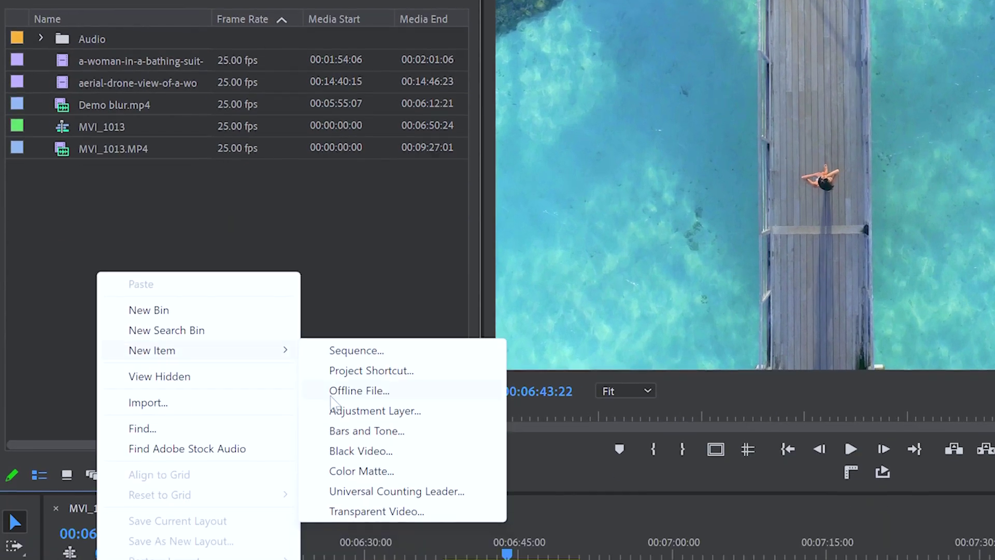
pyautogui.click(366, 488)
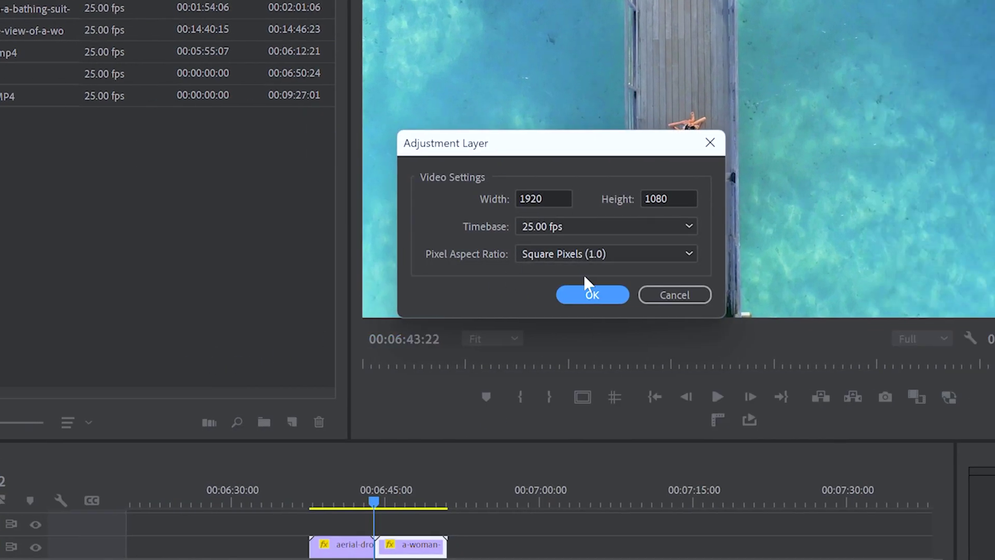
pyautogui.click(594, 297)
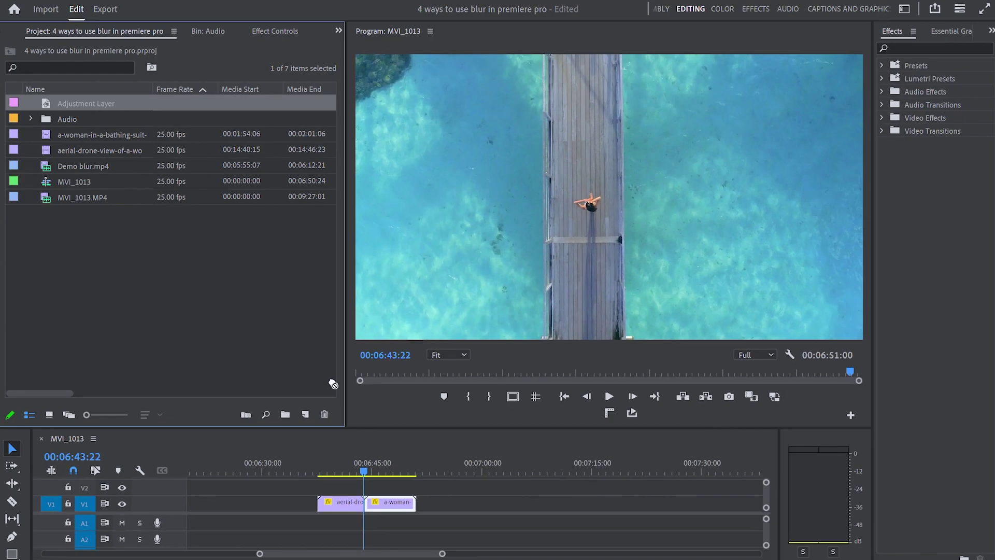
# Place the Adjustment Layer on V2 across the cut between the two pier clips, playhead on the cut
pyautogui.moveTo(367, 477); pyautogui.dragTo(450, 489)
pyautogui.press('=')
pyautogui.press('=')
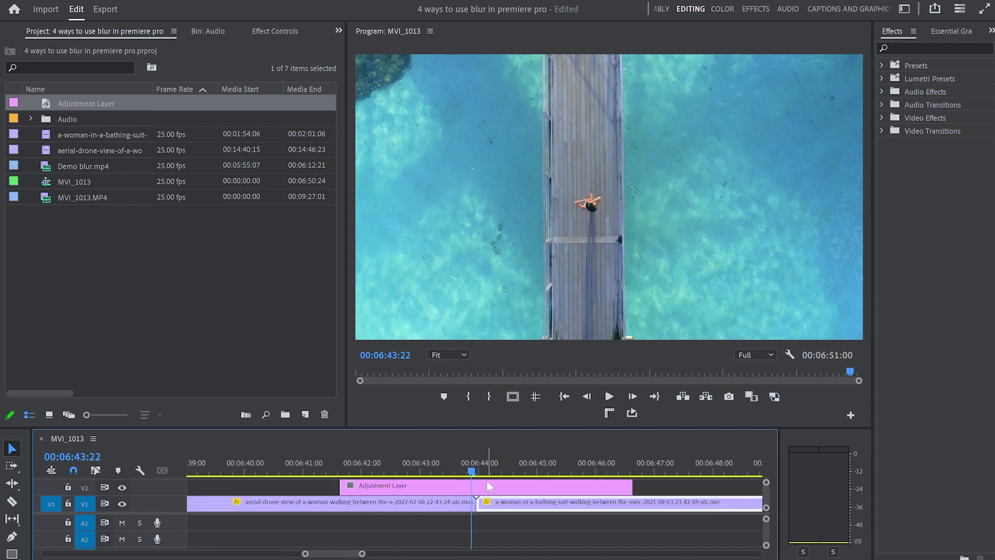
pyautogui.press('Down')
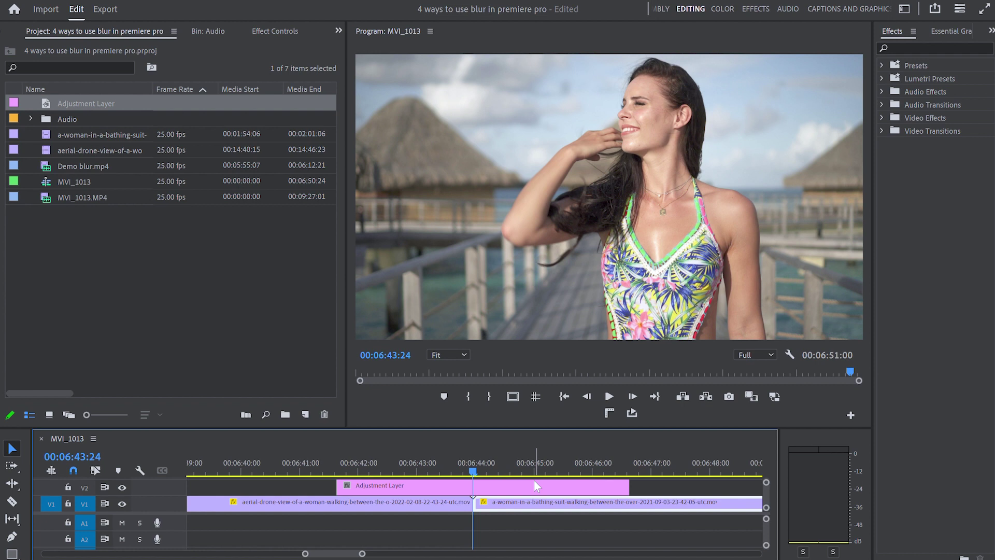
# Apply Gaussian Blur from a 'gaus' search to the V2 Adjustment Layer and show its Effect Controls
pyautogui.click(574, 487)
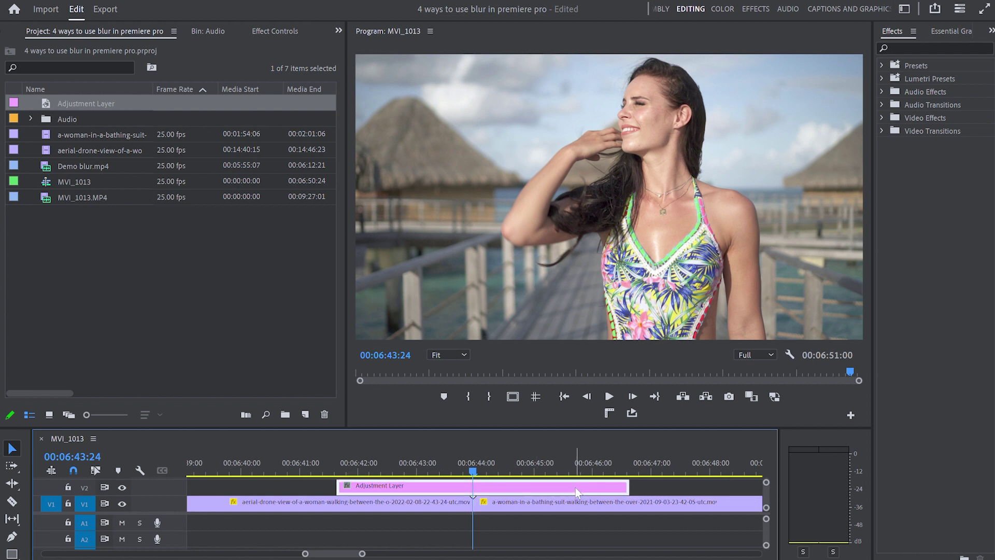
pyautogui.click(915, 48)
pyautogui.write('gaus')
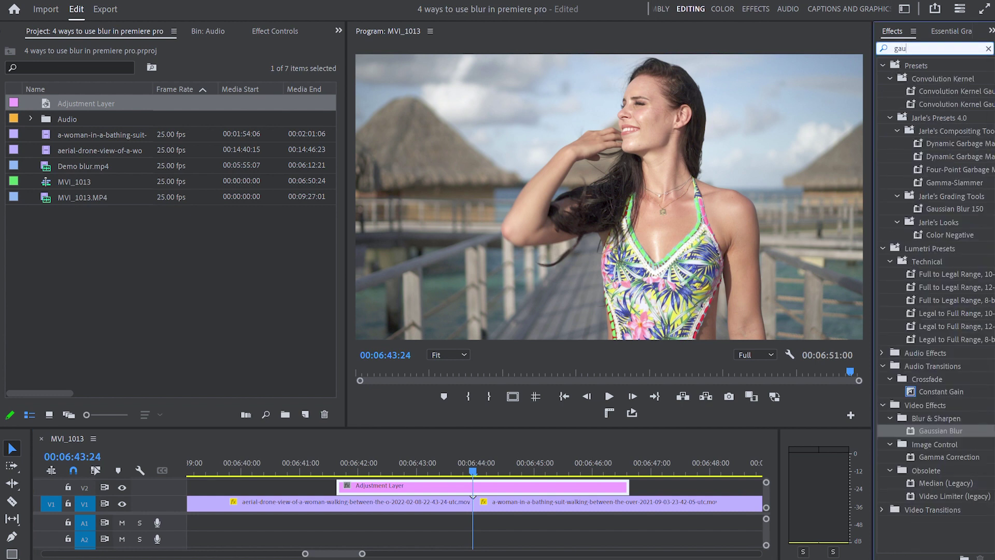
pyautogui.click(944, 225)
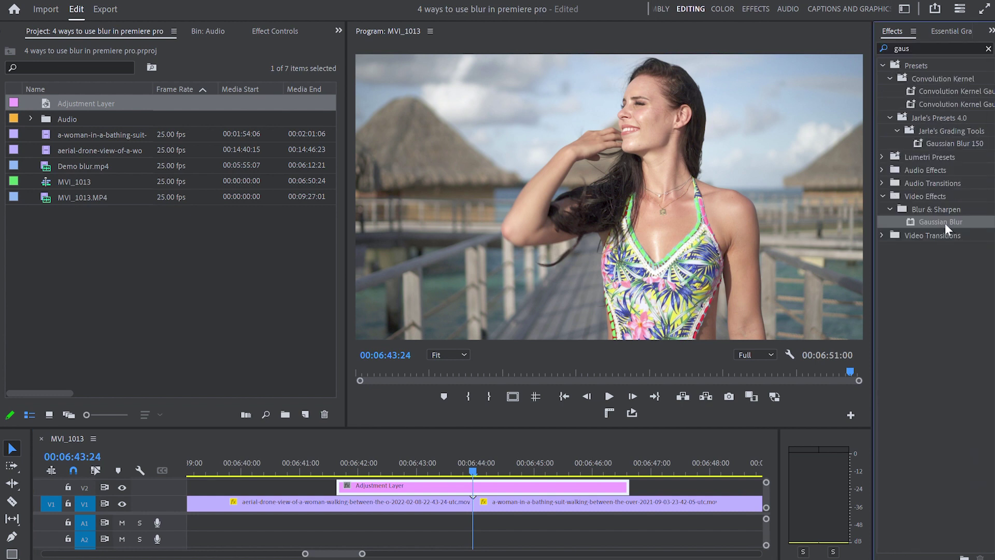
pyautogui.moveTo(610, 459); pyautogui.dragTo(506, 487)
pyautogui.click(284, 32)
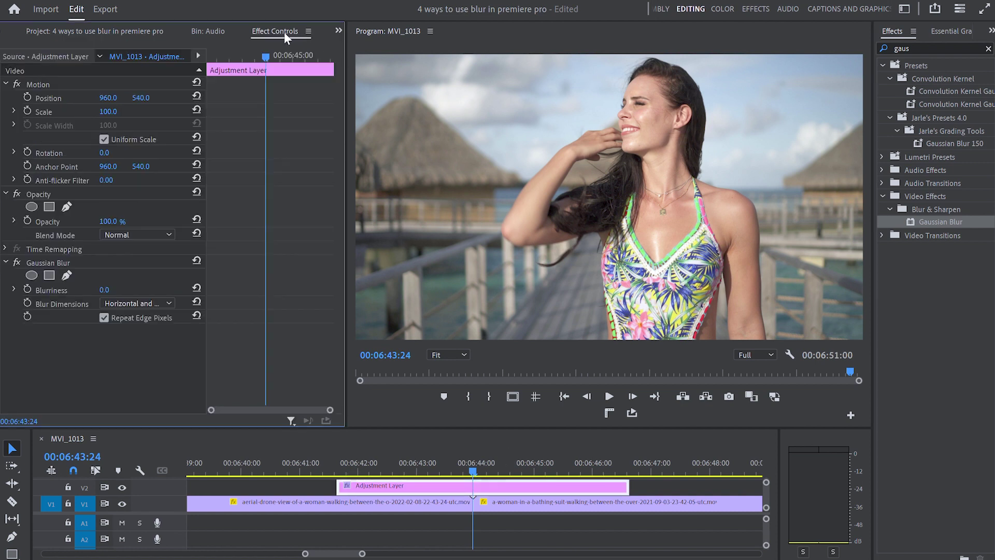
# Keyframe Blurriness 0 at 00:06:43:14, 80 at 00:06:43:24, 0 at 00:06:44:09, and select all three
pyautogui.click(28, 289)
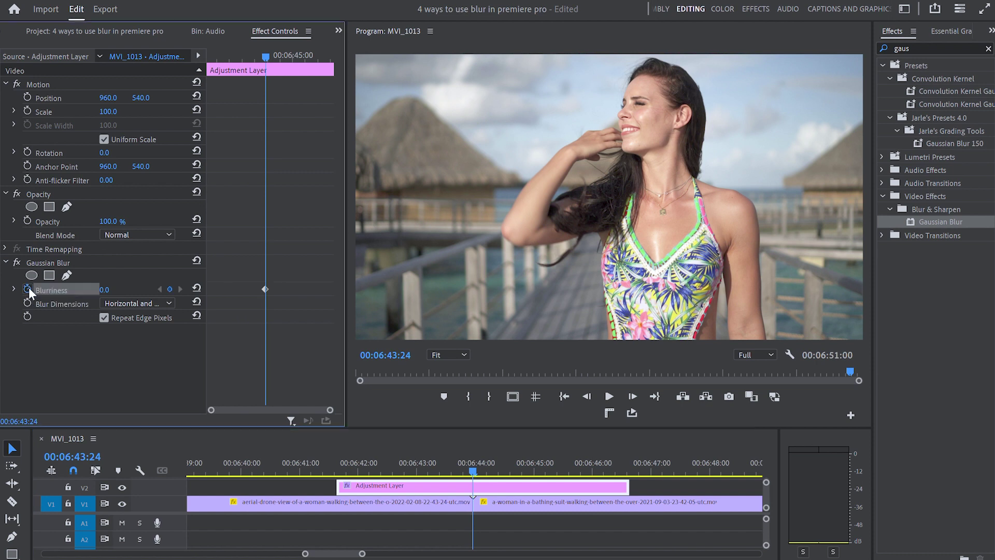
pyautogui.moveTo(104, 290); pyautogui.dragTo(135, 289)
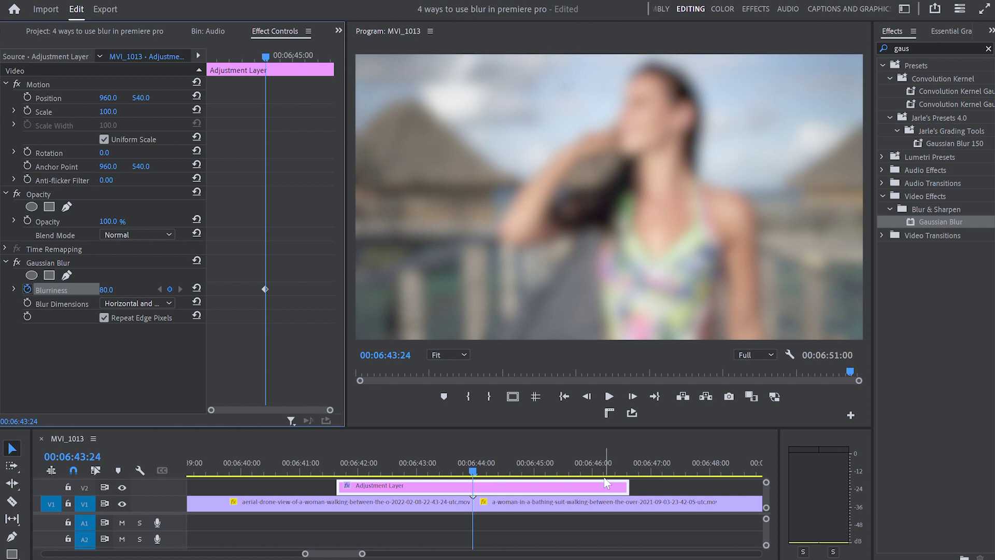
pyautogui.press('Left')
pyautogui.press('Left')
pyautogui.press('Left')
pyautogui.press('Left')
pyautogui.press('Left')
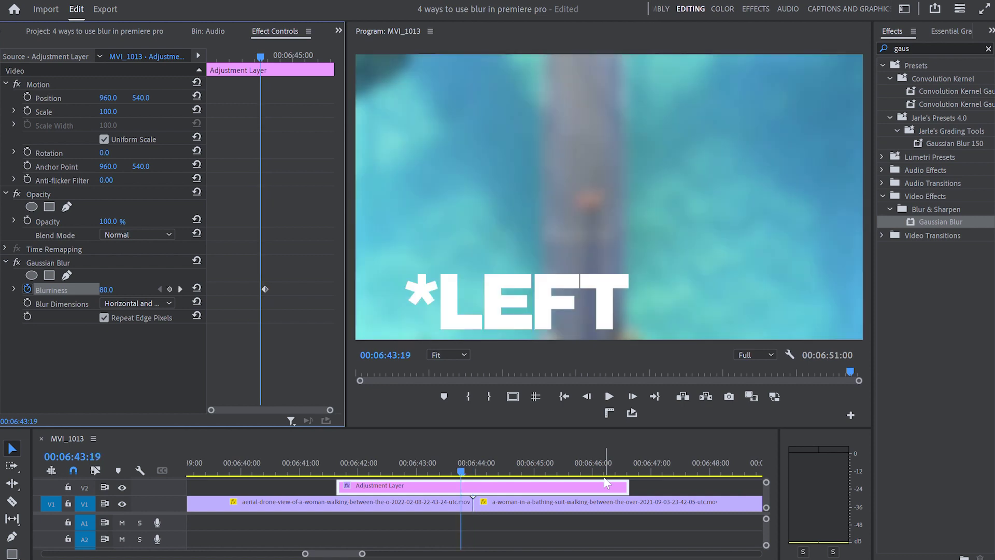
pyautogui.press('Left')
pyautogui.press('Left')
pyautogui.press('Left')
pyautogui.press('Left')
pyautogui.press('Left')
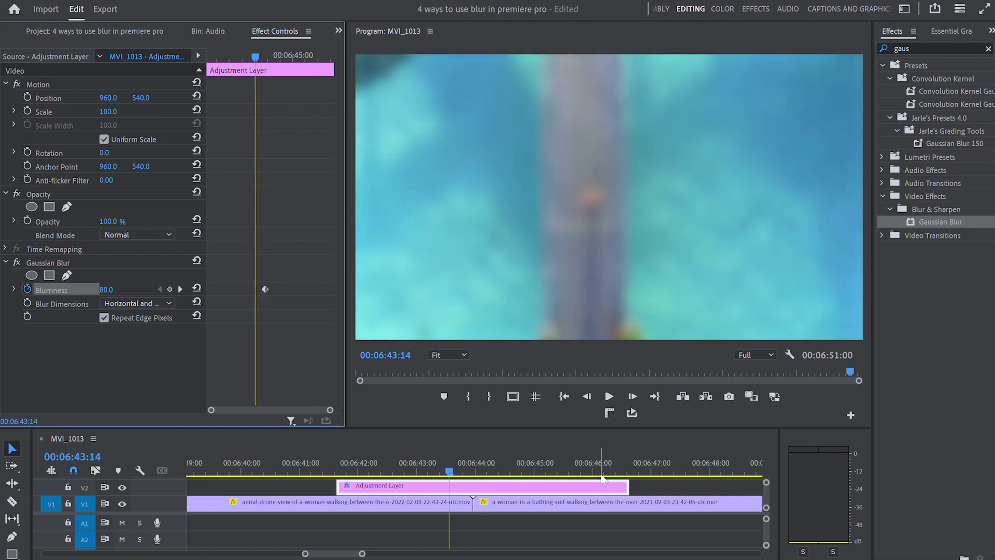
pyautogui.click(197, 289)
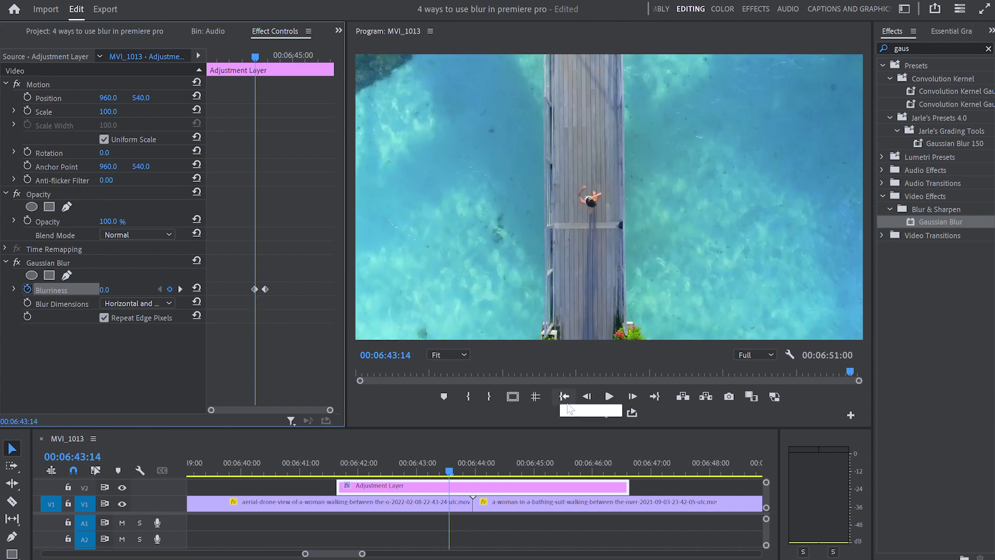
pyautogui.press('Right')
pyautogui.press('Right')
pyautogui.press('Right')
pyautogui.press('Right')
pyautogui.press('Right')
pyautogui.press('Right')
pyautogui.press('Right')
pyautogui.press('Right')
pyautogui.press('Right')
pyautogui.press('Right')
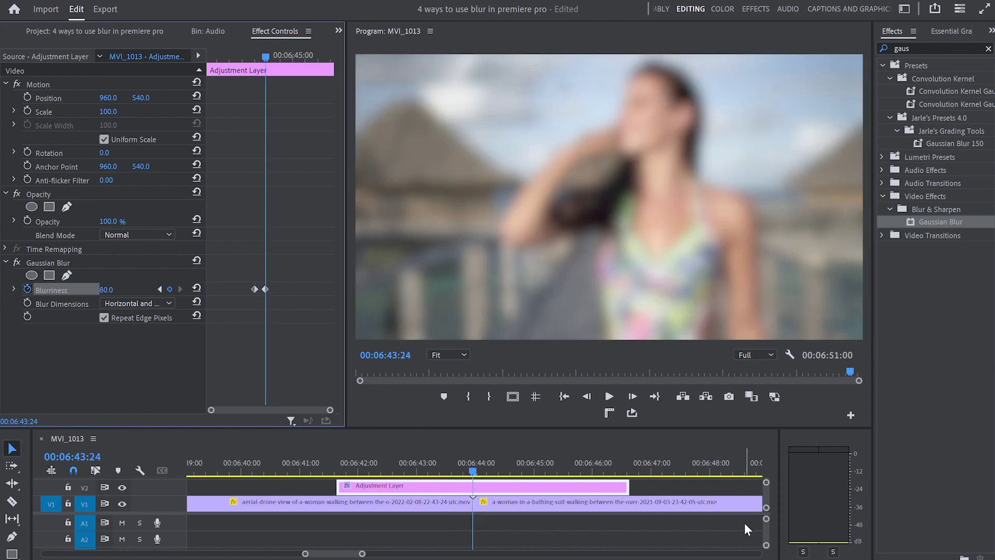
pyautogui.press('Right')
pyautogui.press('Right')
pyautogui.press('Right')
pyautogui.press('Right')
pyautogui.press('Right')
pyautogui.press('Right')
pyautogui.press('Right')
pyautogui.press('Right')
pyautogui.press('Right')
pyautogui.press('Right')
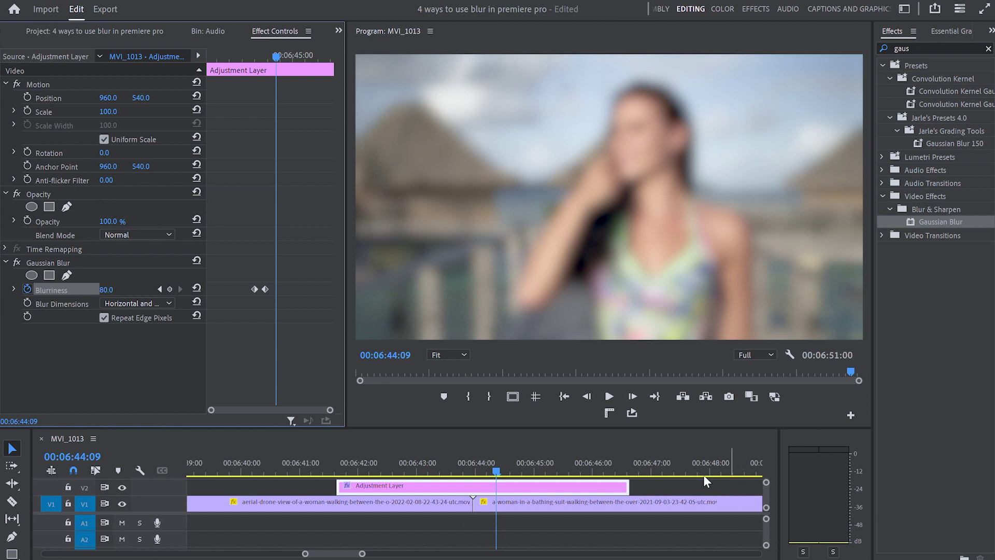
pyautogui.click(196, 288)
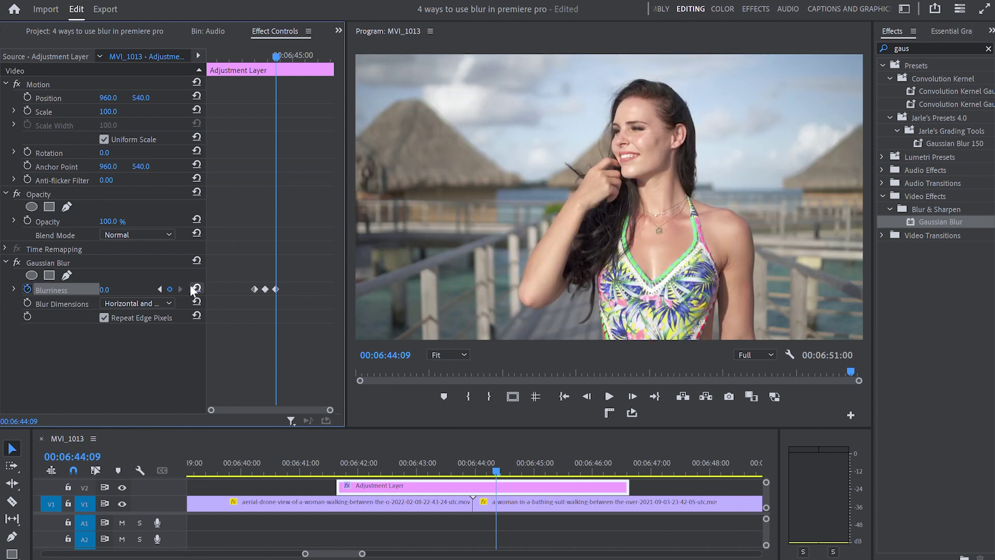
pyautogui.moveTo(233, 279); pyautogui.dragTo(283, 306)
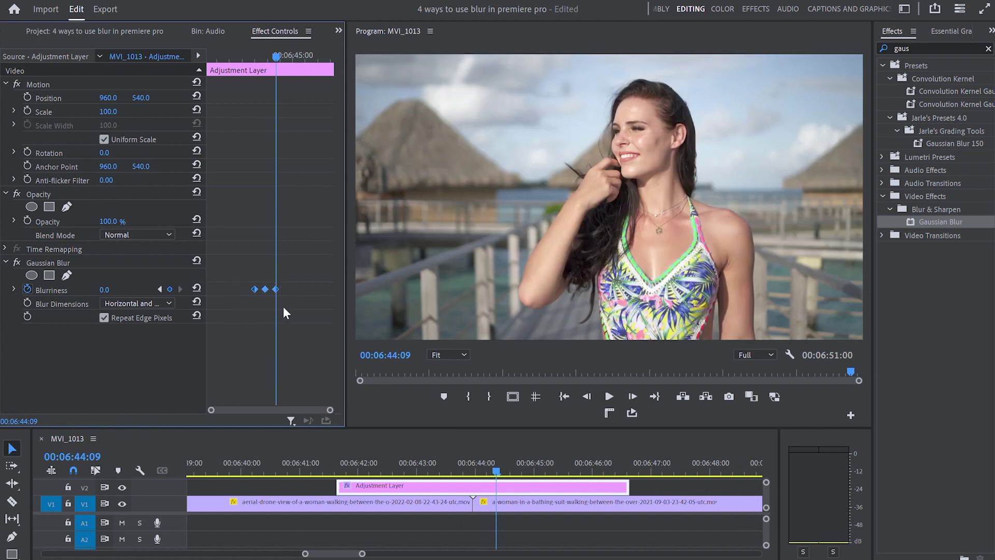
# Bring up the interpolation options for the selected Blurriness keyframes
pyautogui.rightClick(277, 289)
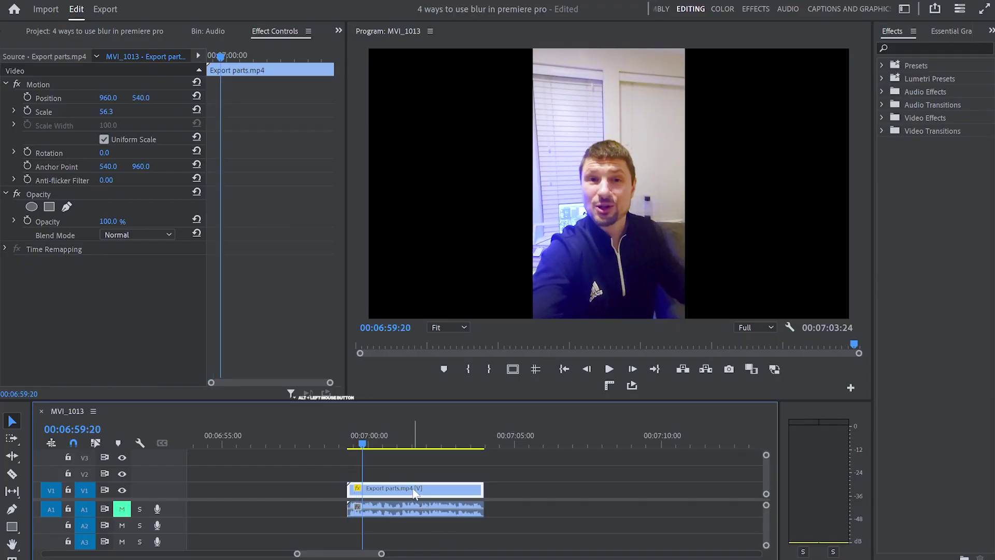
# Duplicate the clip onto V2, then scale the lower copy to 180.3 with Gaussian Blur 63
pyautogui.moveTo(414, 492); pyautogui.dragTo(414, 474)
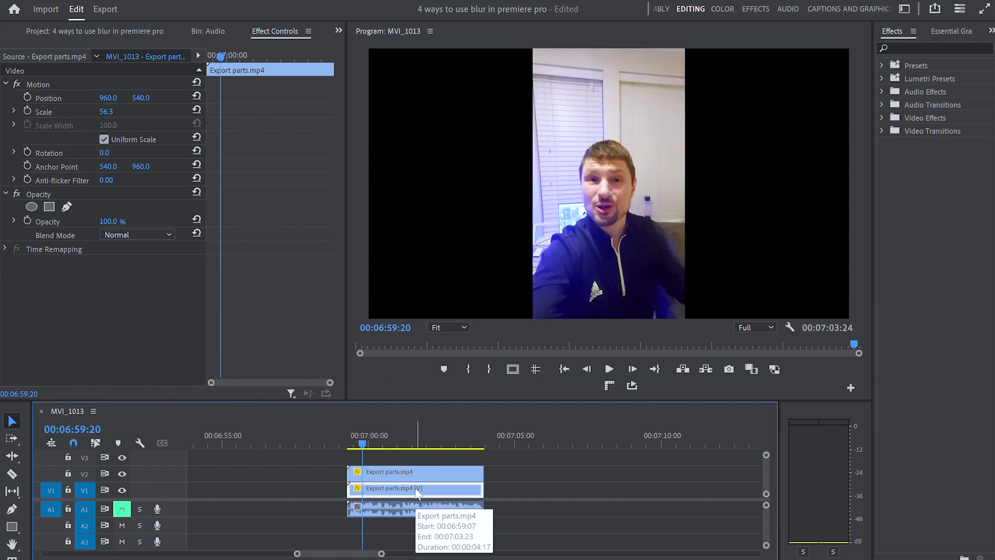
pyautogui.moveTo(108, 113); pyautogui.dragTo(176, 113)
pyautogui.click(928, 49)
pyautogui.write('gaus')
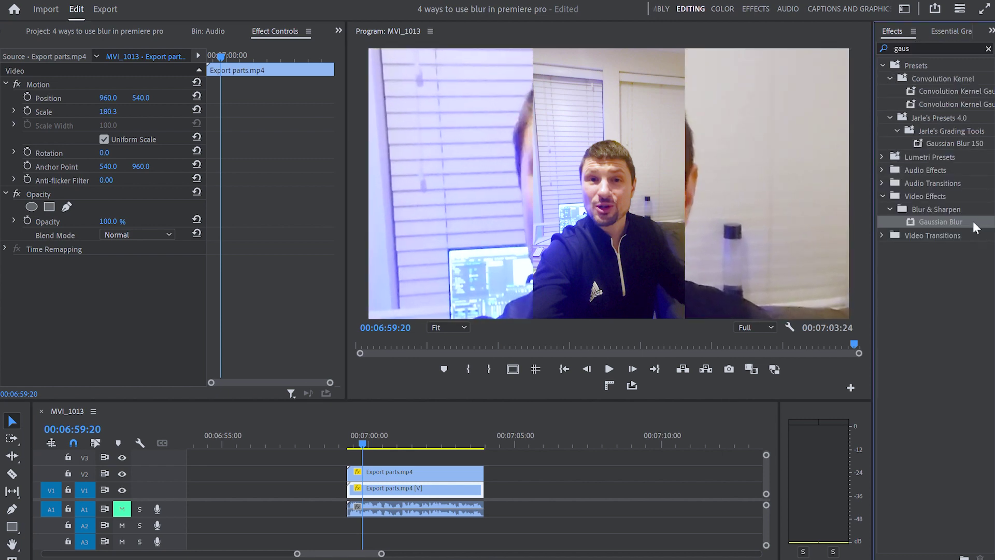
pyautogui.moveTo(468, 494); pyautogui.dragTo(469, 497)
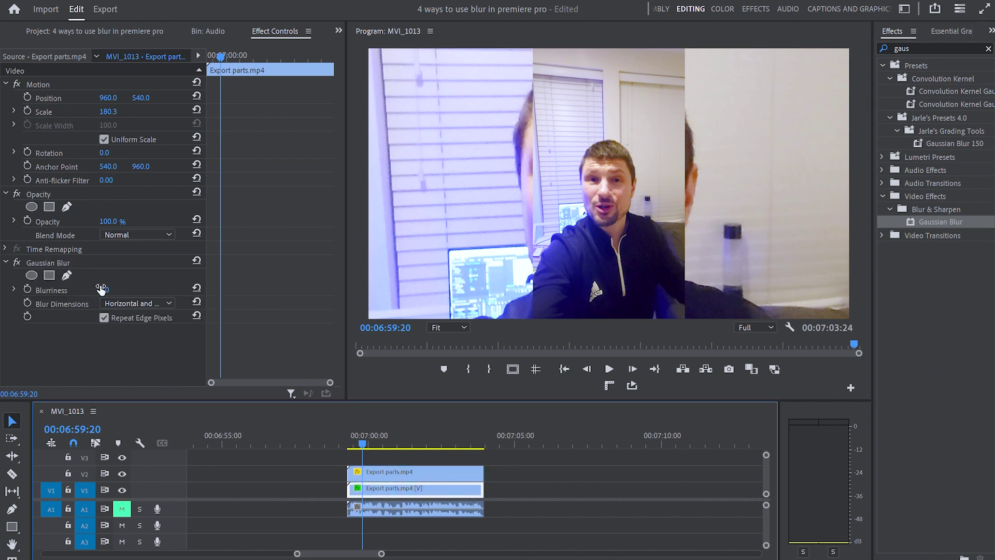
pyautogui.moveTo(107, 293); pyautogui.dragTo(135, 293)
pyautogui.doubleClick(917, 48)
pyautogui.write('drop')
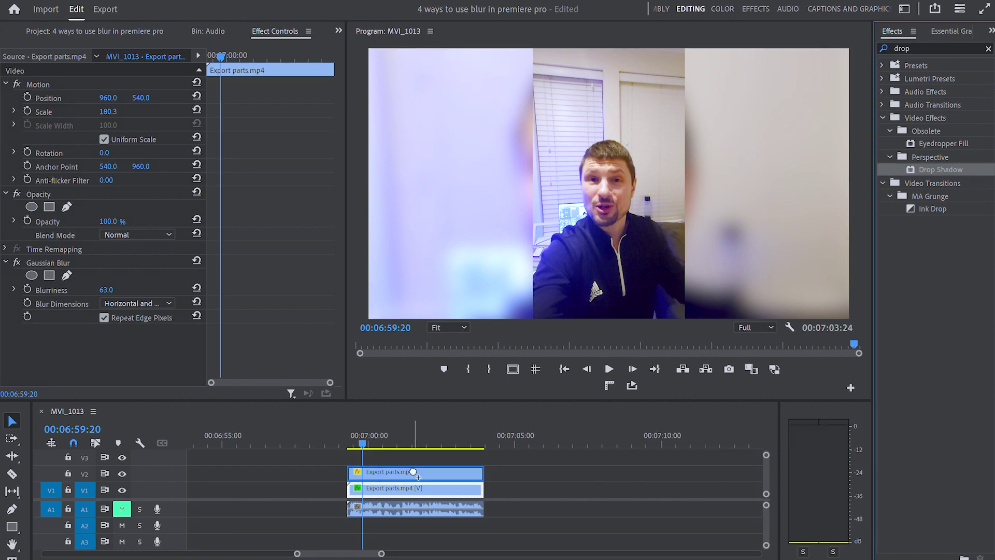
# Add Drop Shadow to the upper clip: 43° direction, distance 77, previewed with Shadow Only
pyautogui.moveTo(412, 472); pyautogui.dragTo(425, 474)
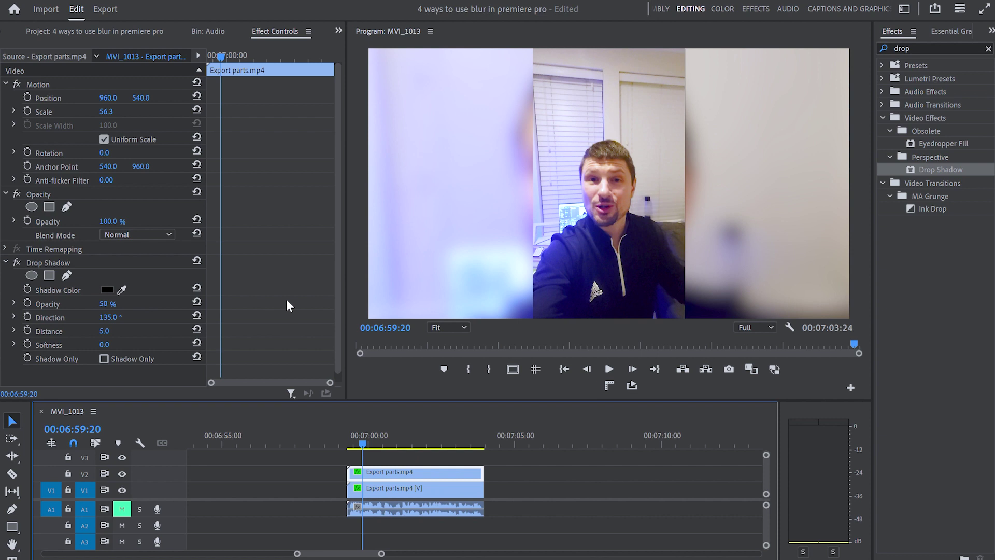
pyautogui.moveTo(109, 320); pyautogui.dragTo(135, 320)
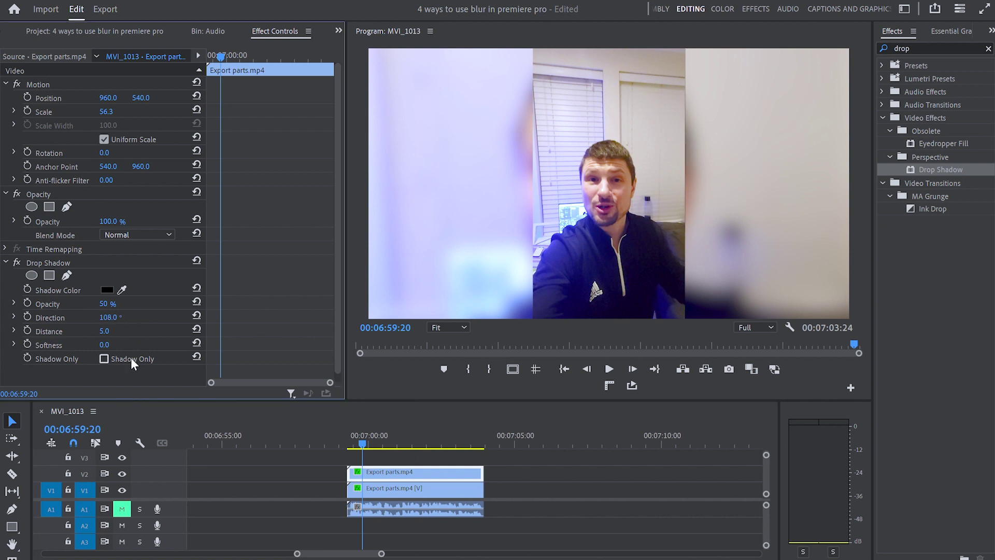
pyautogui.click(104, 359)
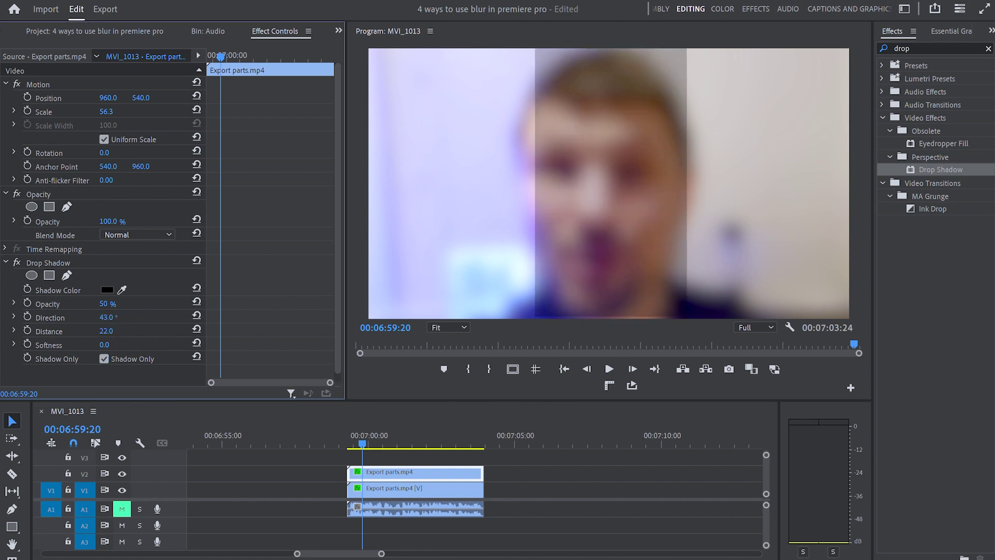
pyautogui.moveTo(106, 331); pyautogui.dragTo(101, 351)
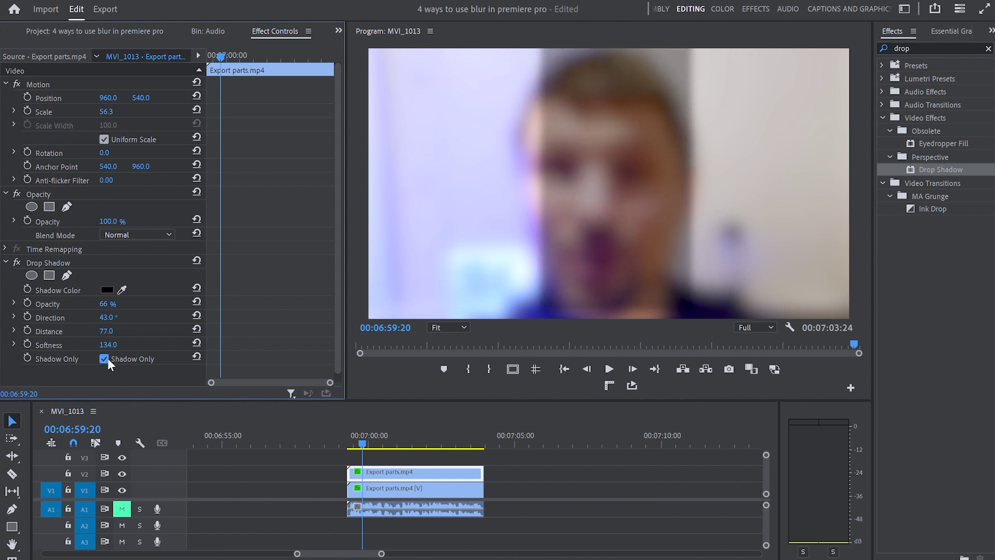
pyautogui.click(105, 358)
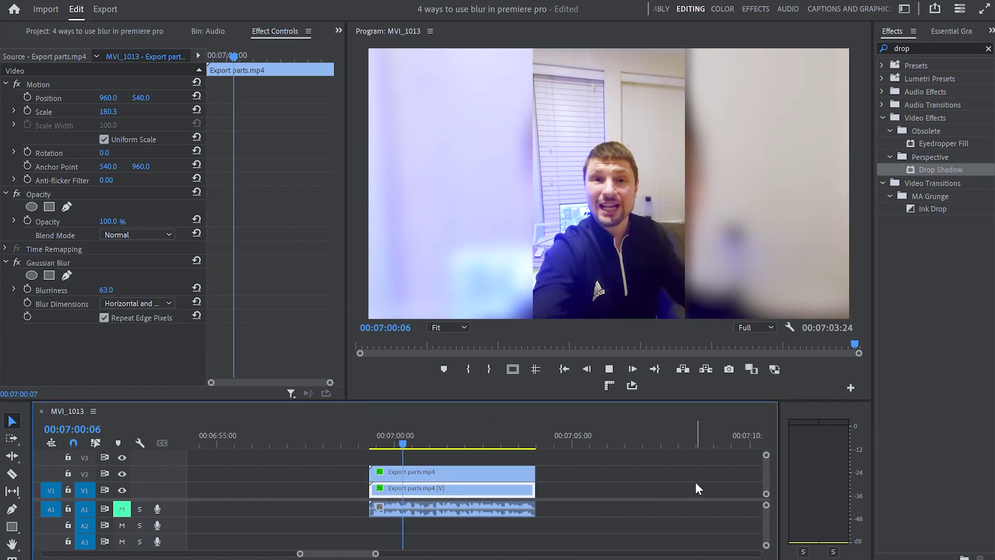